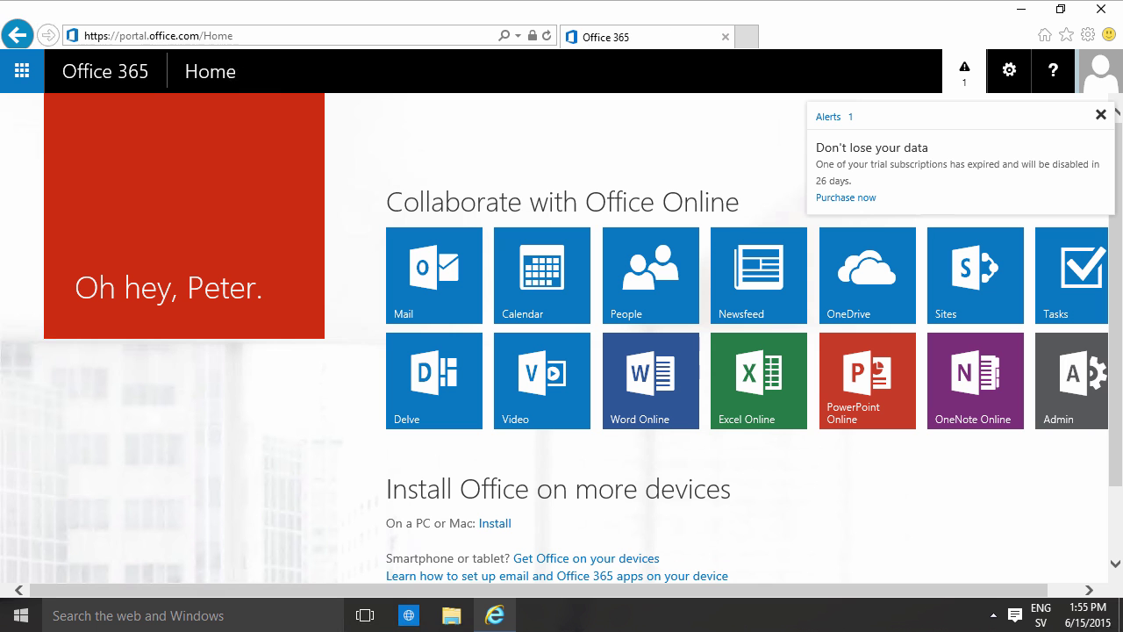
# Open OneDrive for Business from the OneDrive tile on the Office 365 home page.
pyautogui.click(848, 270)
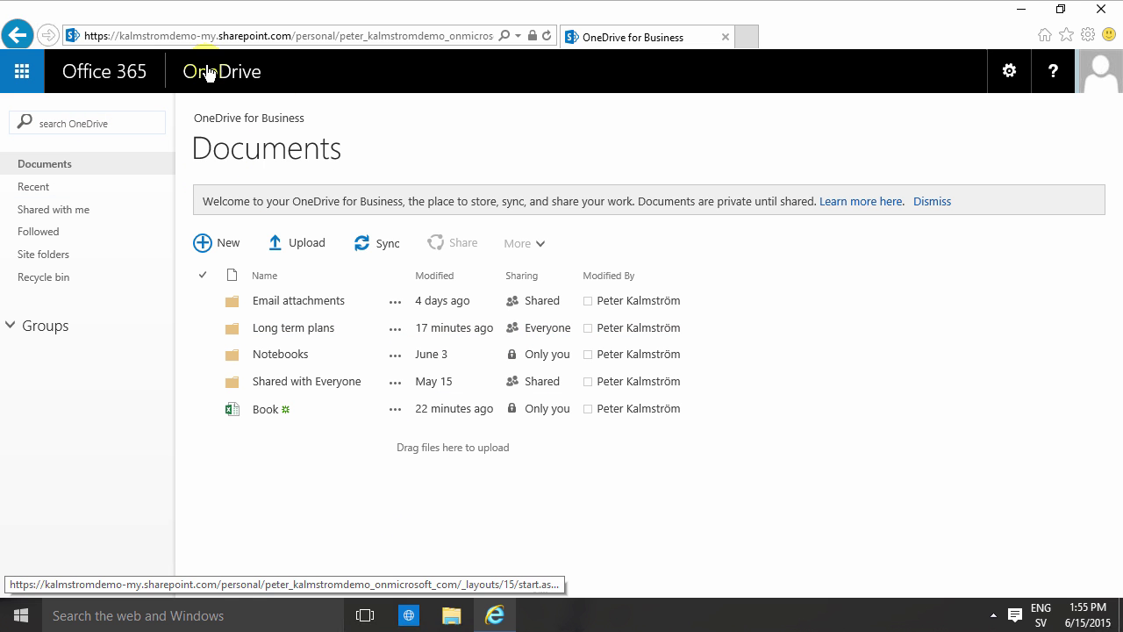
# Go to the 2016 Kick Off site's Documents library and show its LIBRARY ribbon commands.
pyautogui.click(23, 75)
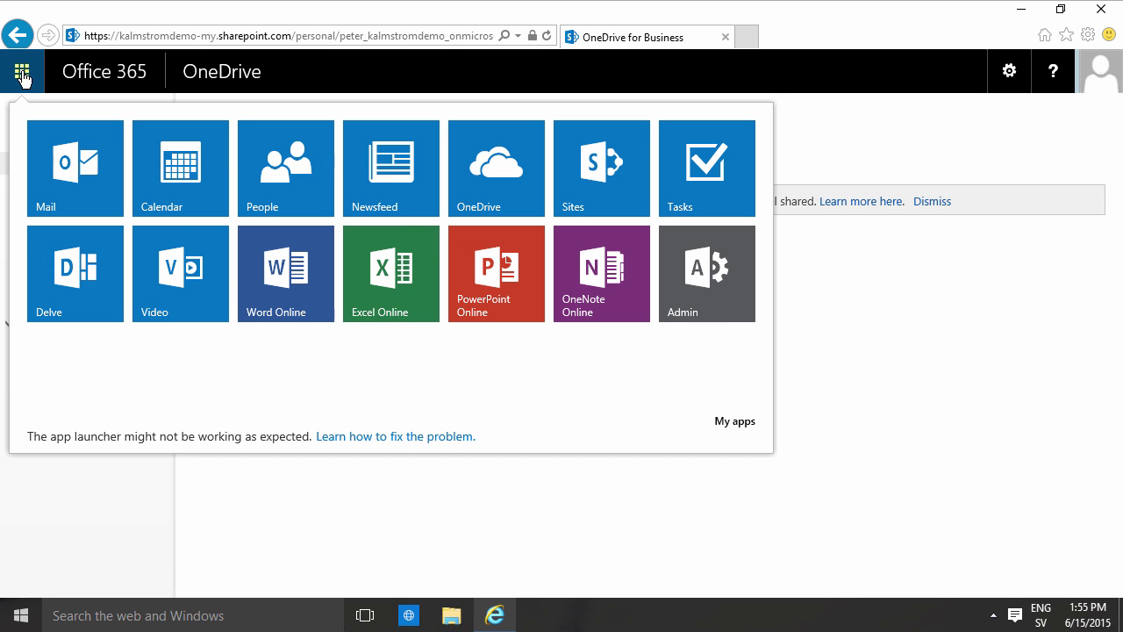
pyautogui.click(595, 195)
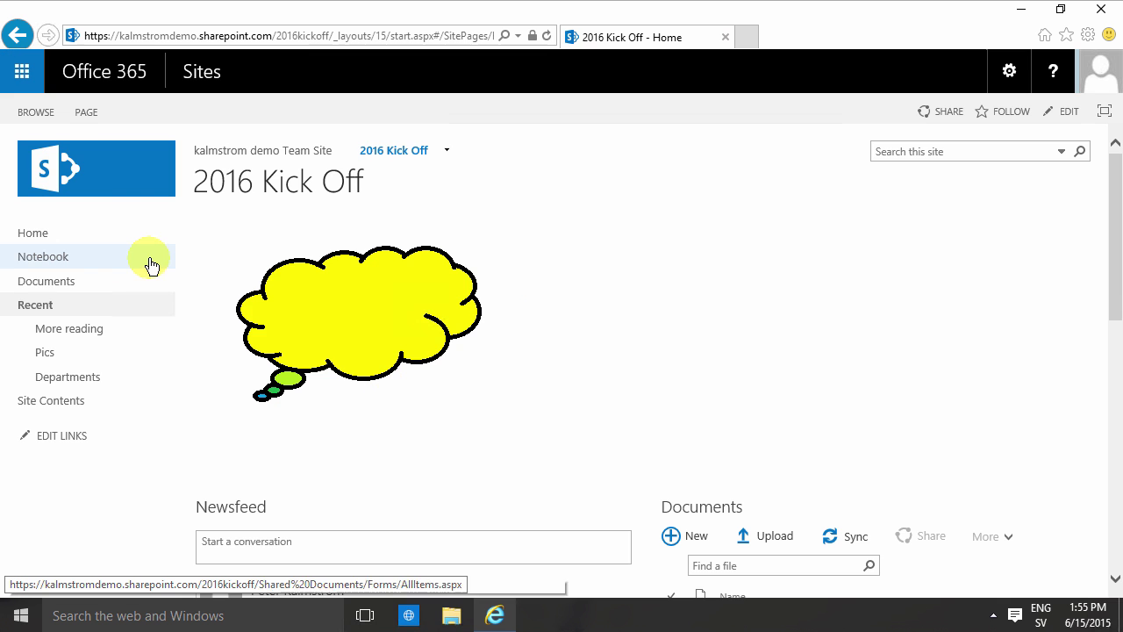
pyautogui.click(47, 283)
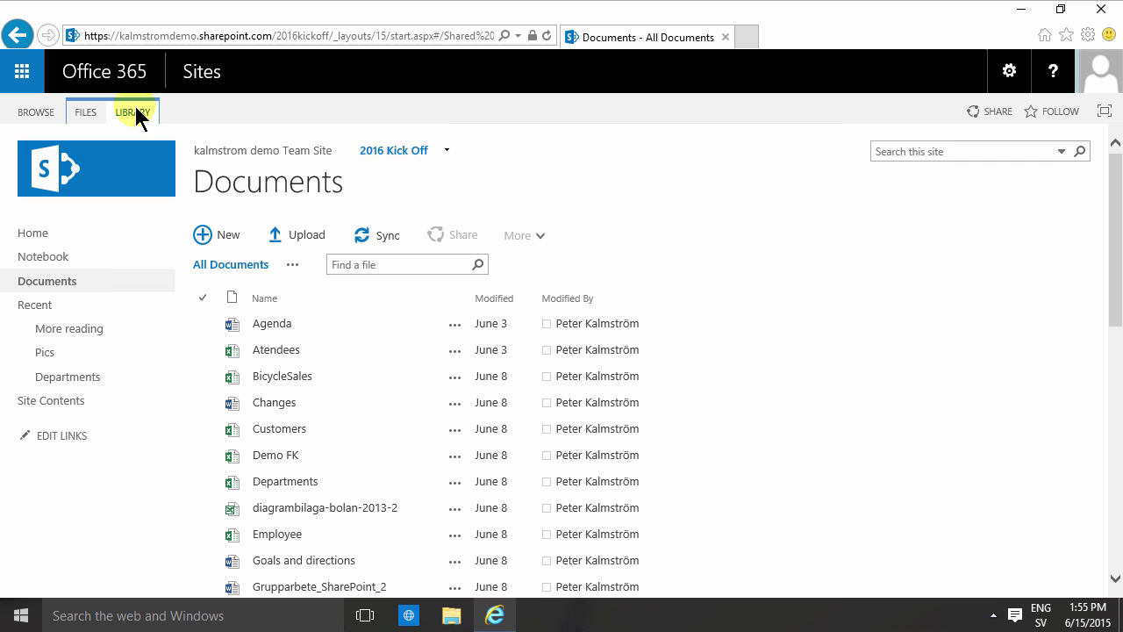
pyautogui.click(136, 114)
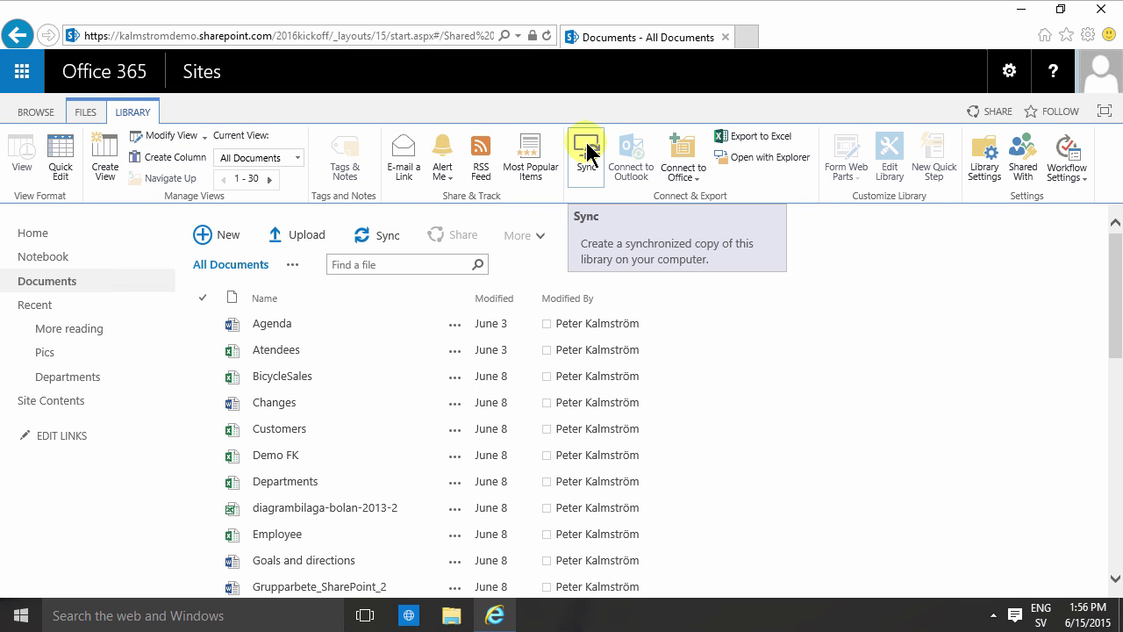
# Sync the 2016 Kick Off Documents library to the local SharePoint folder now.
pyautogui.click(587, 151)
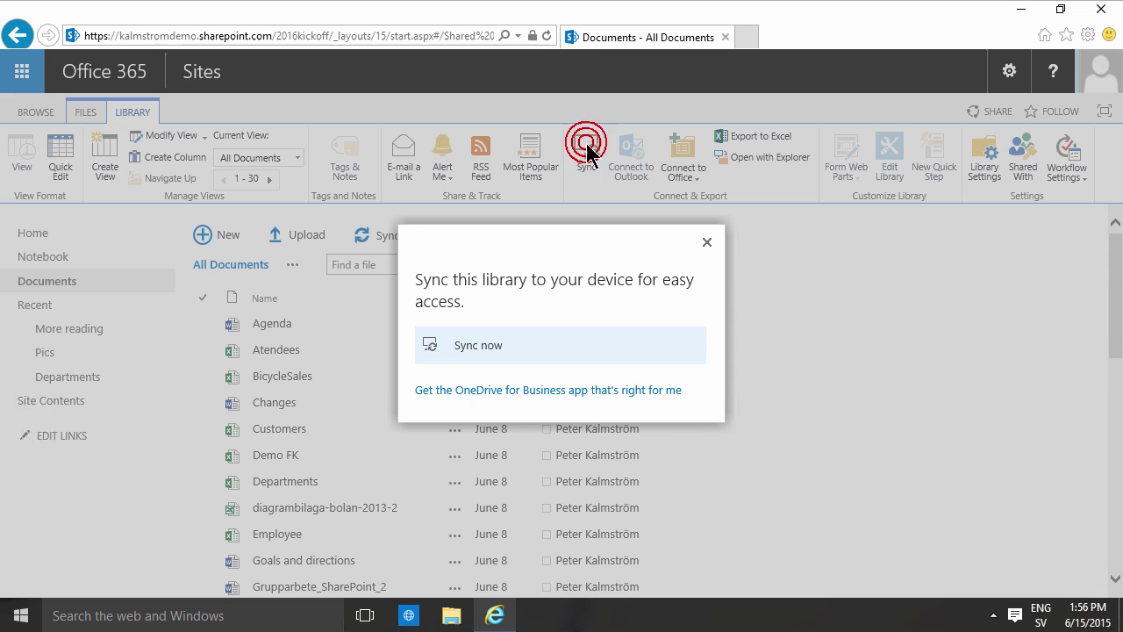
pyautogui.click(477, 349)
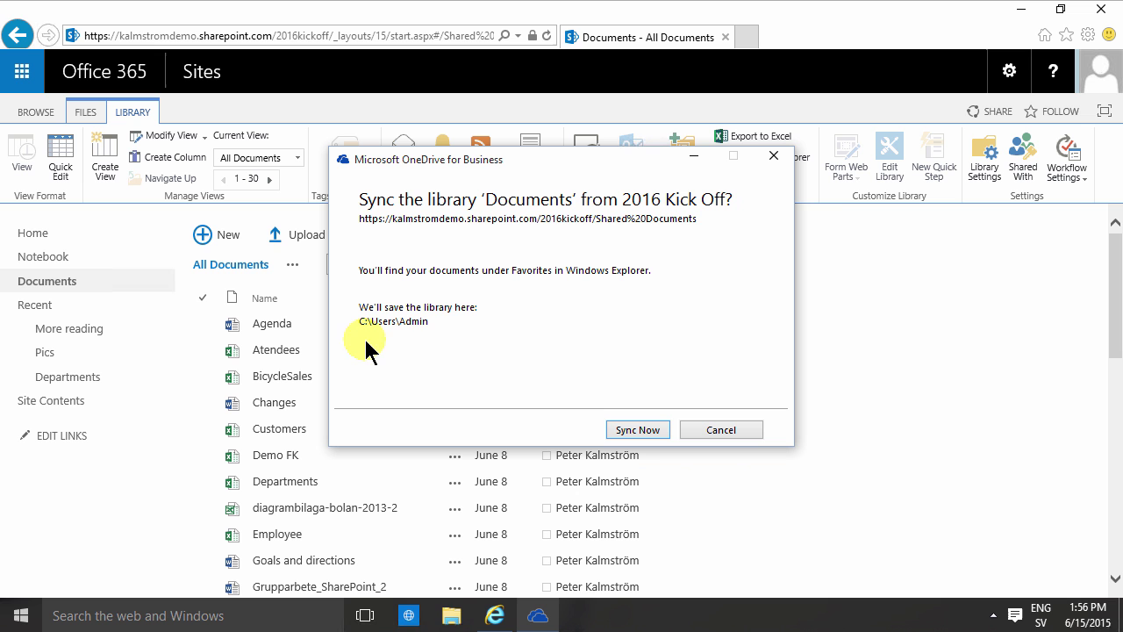
pyautogui.click(639, 428)
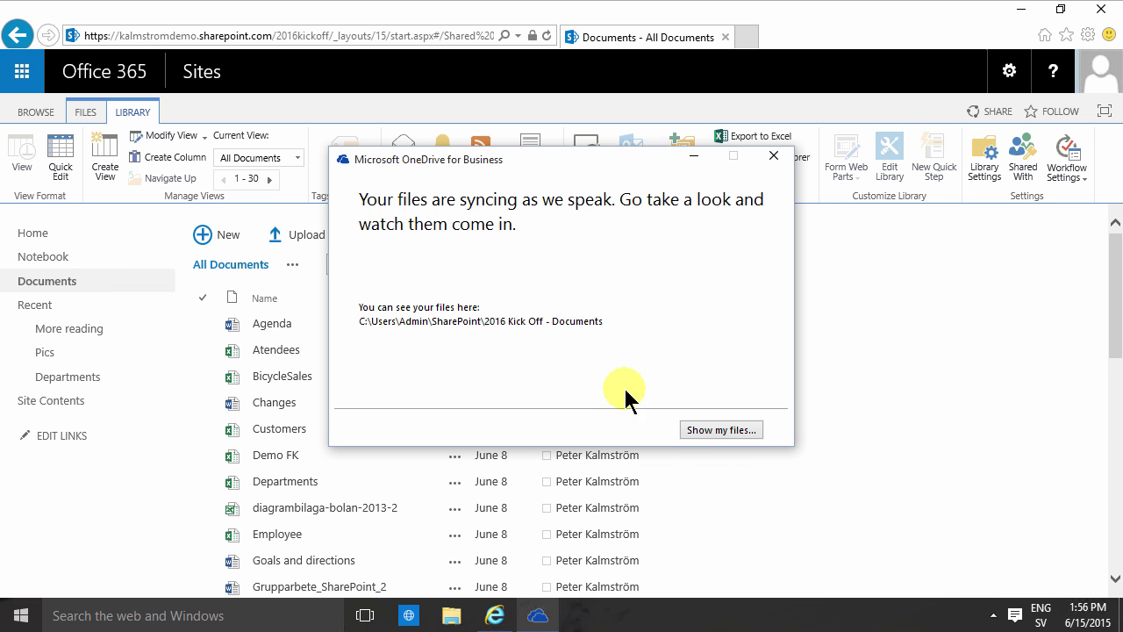
# Show the synced 2016 Kick Off - Documents files in File Explorer and scroll through them.
pyautogui.click(712, 430)
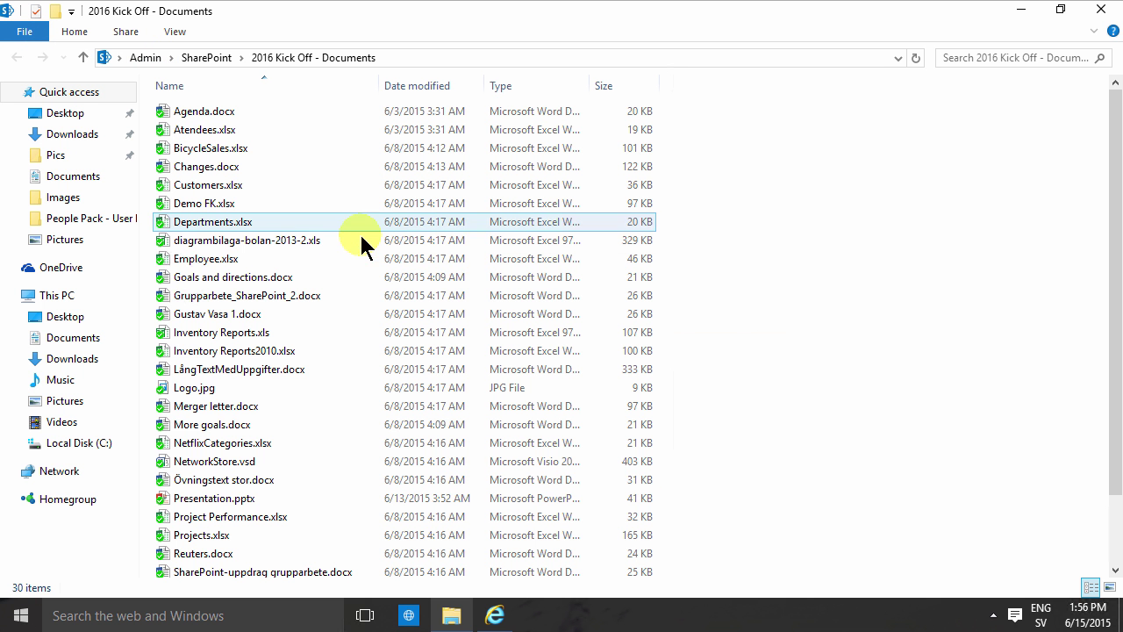
pyautogui.scroll(-2, 1111, 484)
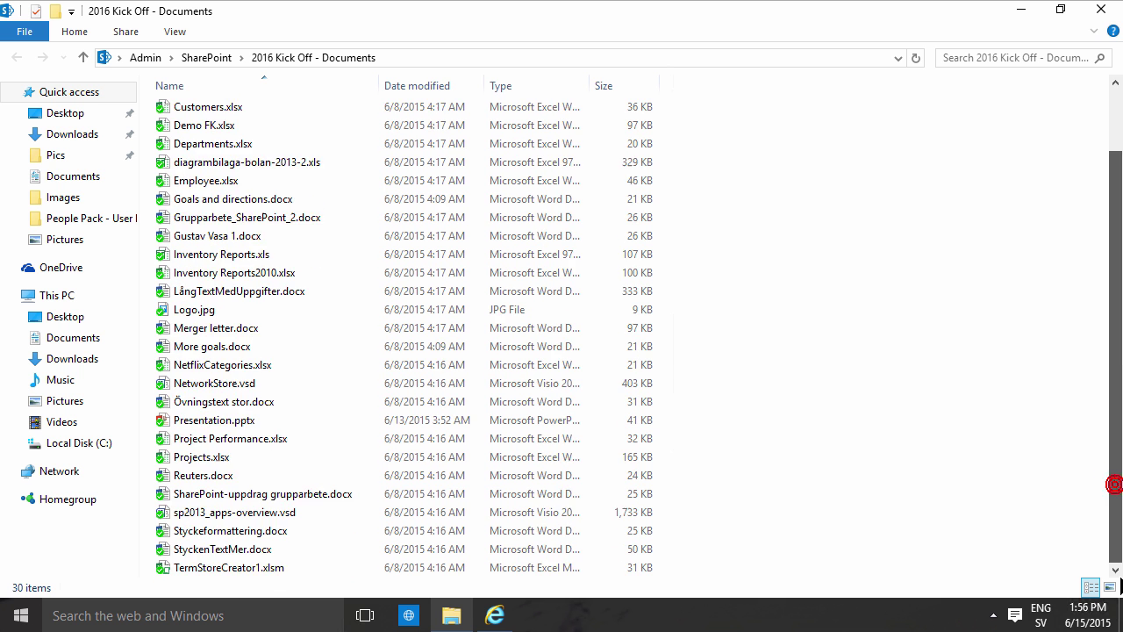
pyautogui.scroll(2, 1111, 483)
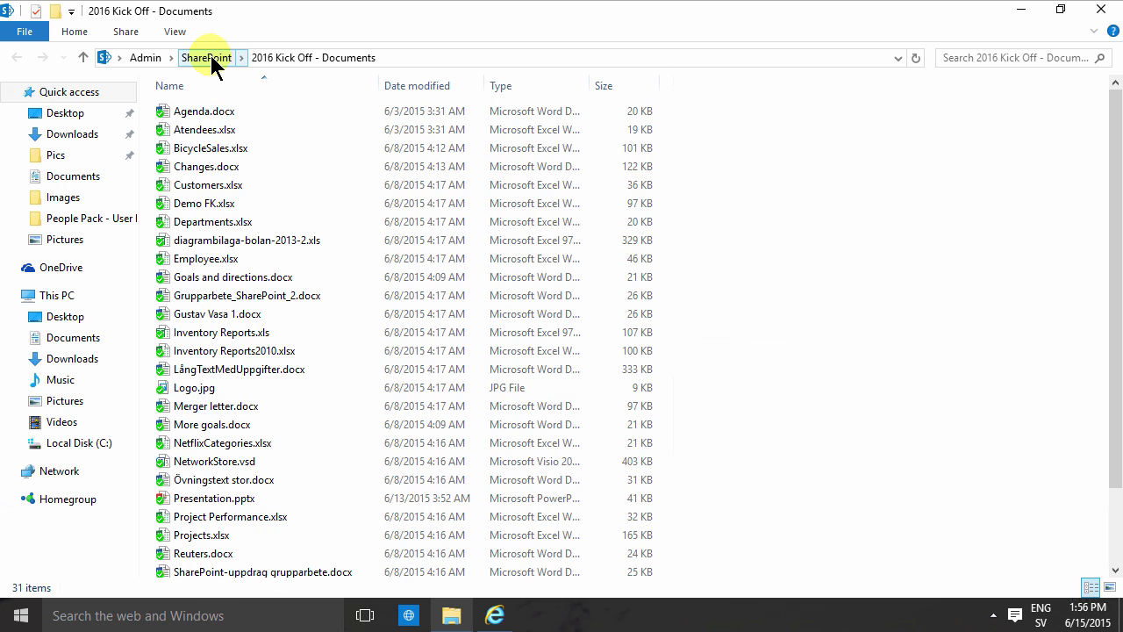
# Go up to the Admin folder and check the OneDrive and SharePoint folder infotips.
pyautogui.click(140, 58)
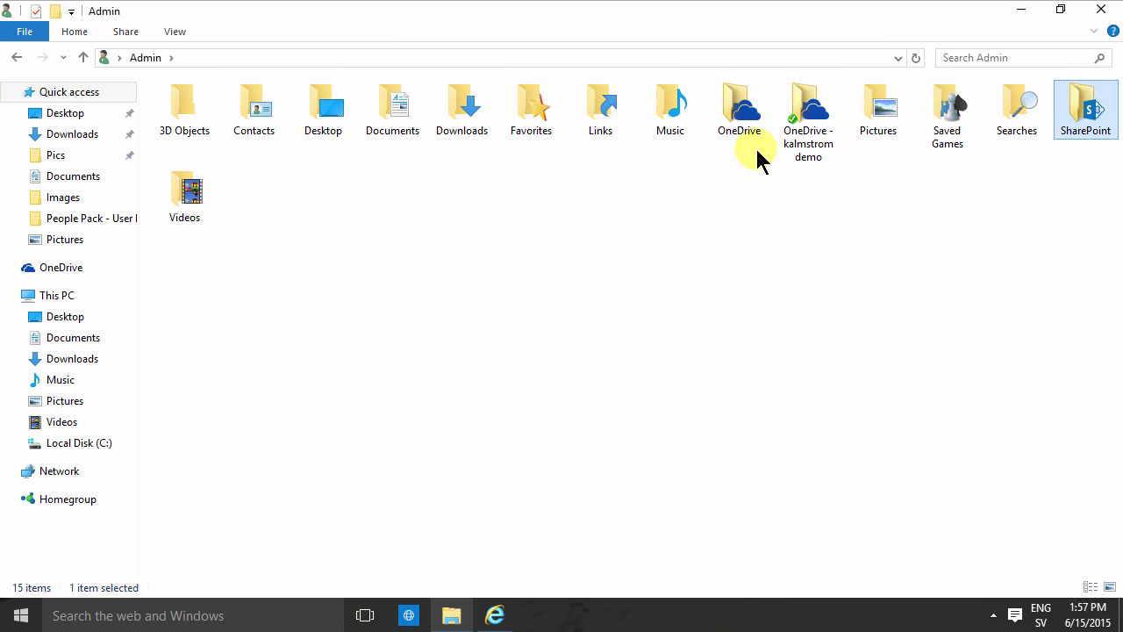
pyautogui.moveTo(755, 136)
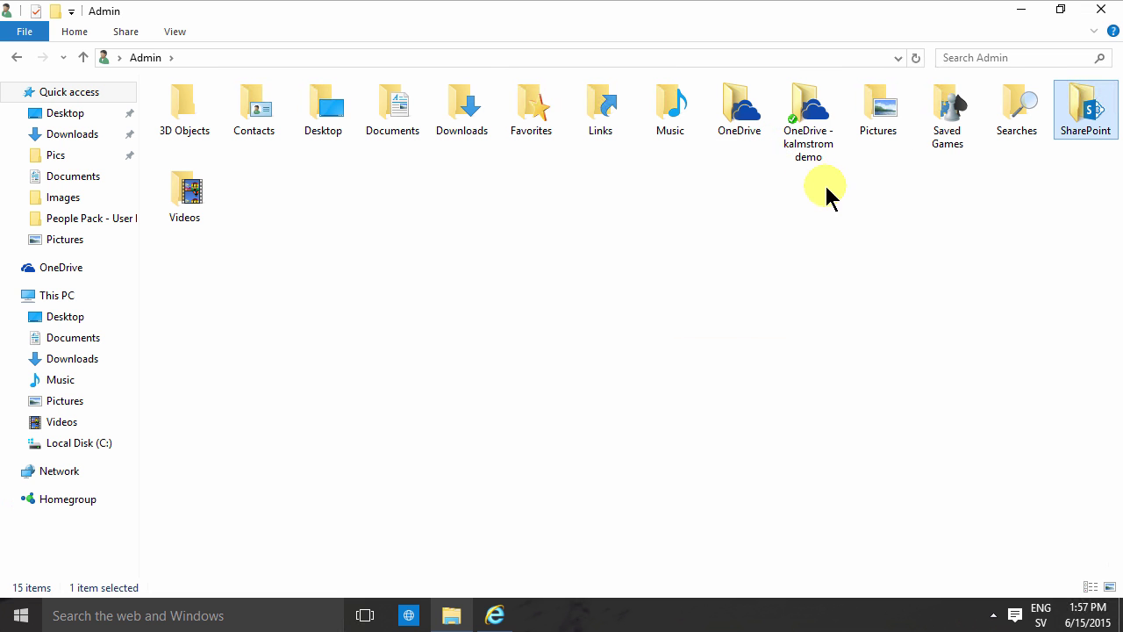
pyautogui.moveTo(823, 138)
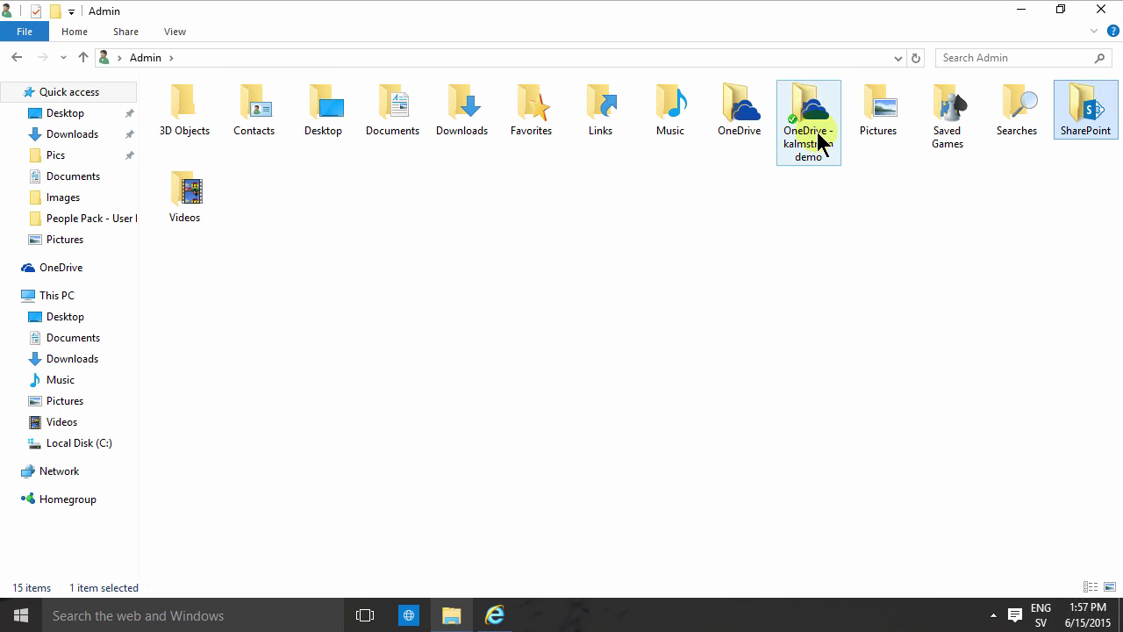
pyautogui.moveTo(1089, 117)
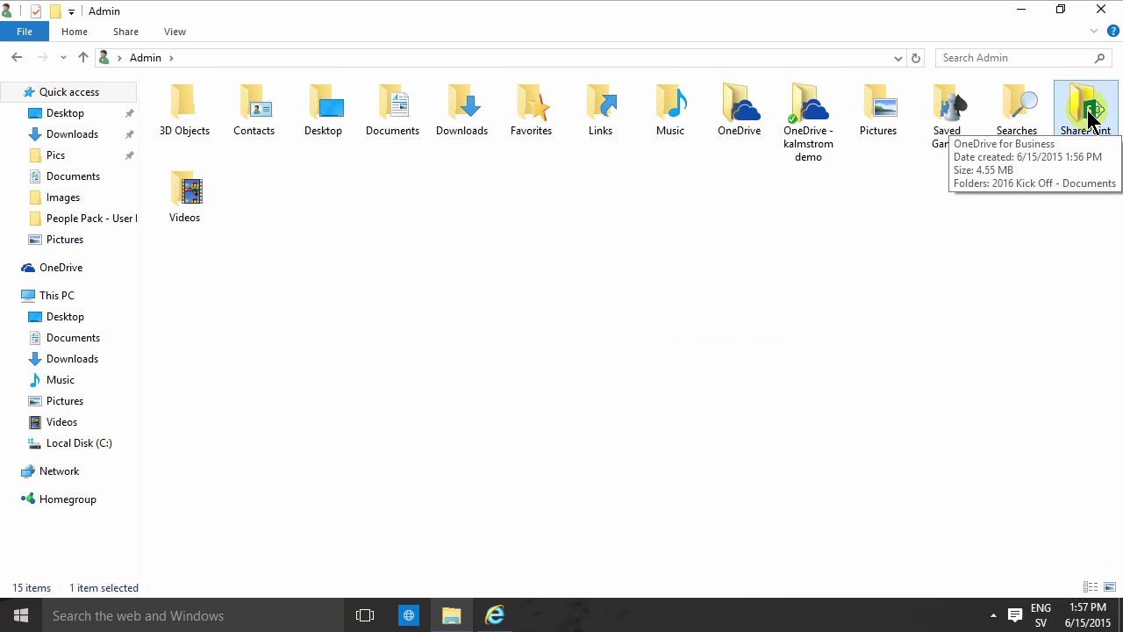
# Pin the 2016 Kick Off - Documents folder from the SharePoint folder to Quick access.
pyautogui.doubleClick(1088, 116)
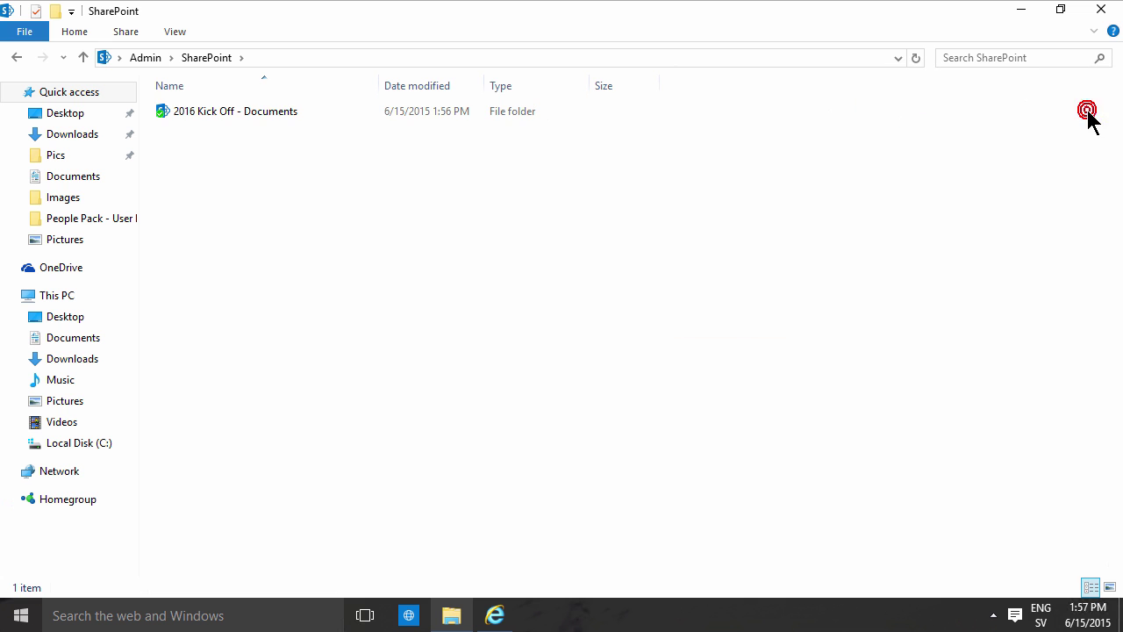
pyautogui.click(220, 128)
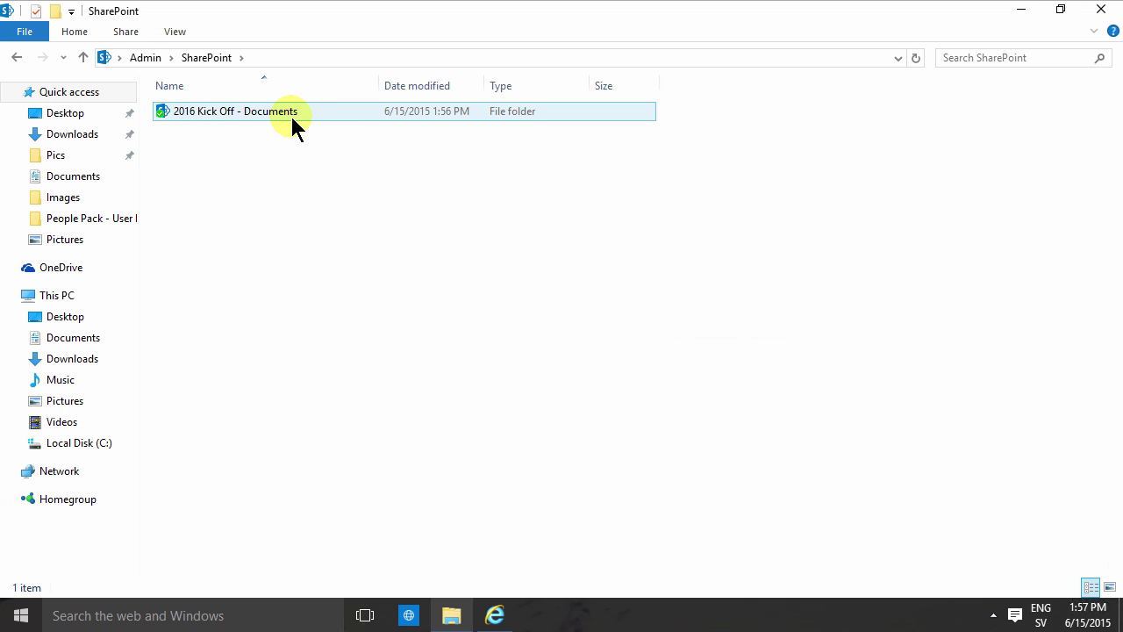
pyautogui.doubleClick(227, 110)
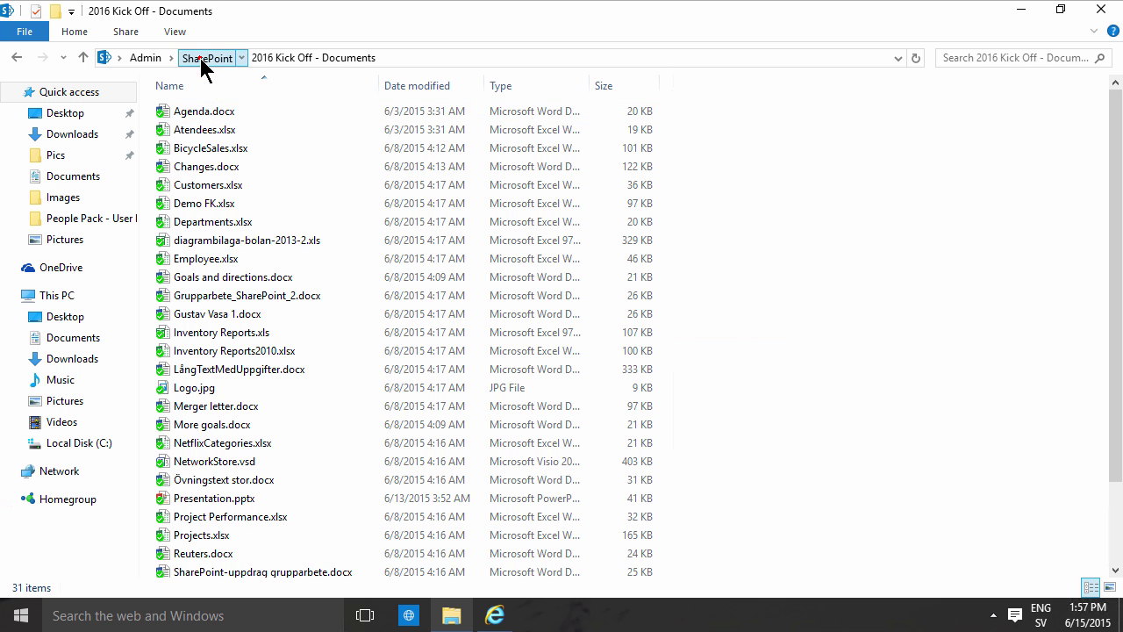
pyautogui.click(204, 59)
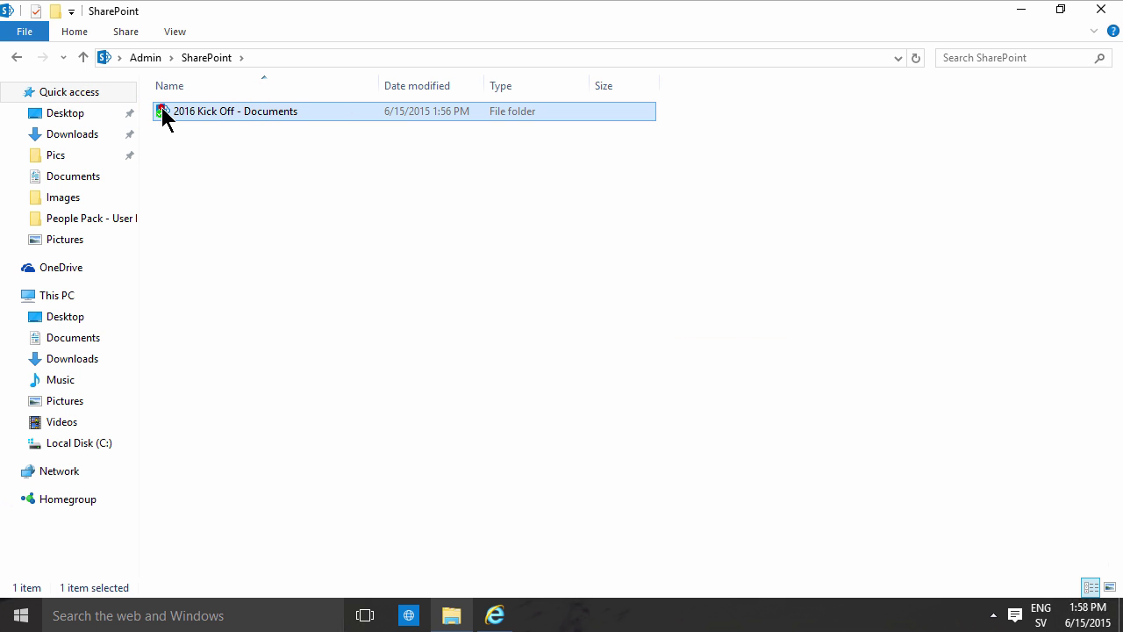
pyautogui.moveTo(166, 117); pyautogui.dragTo(86, 92)
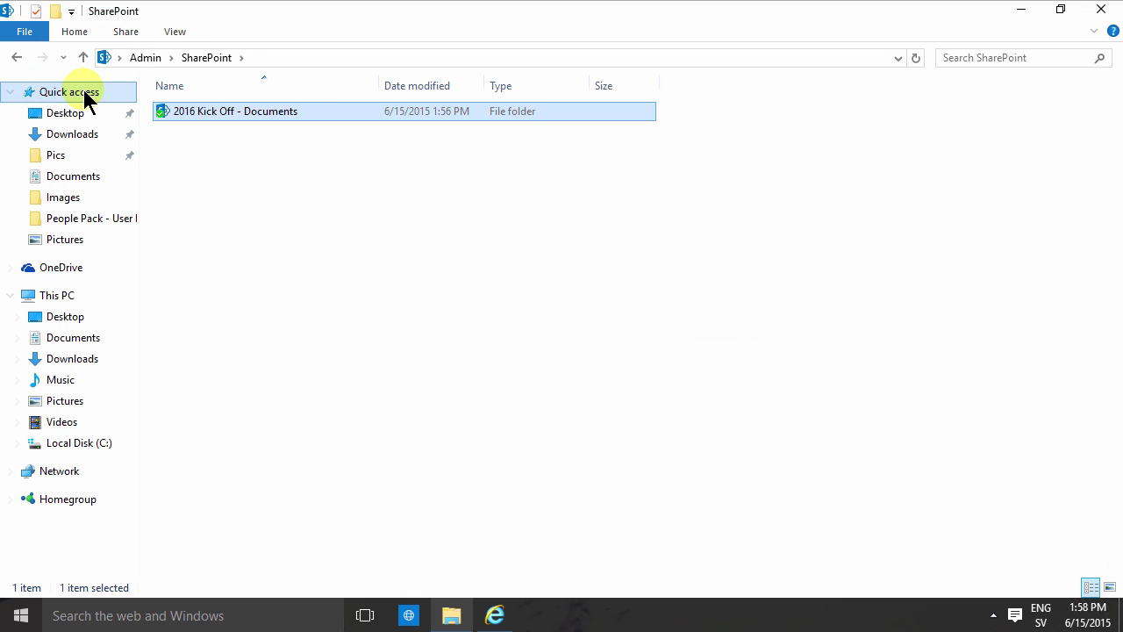
# Launch Excel 2013 and dismiss the default-program notice so it won't appear again.
pyautogui.click(21, 621)
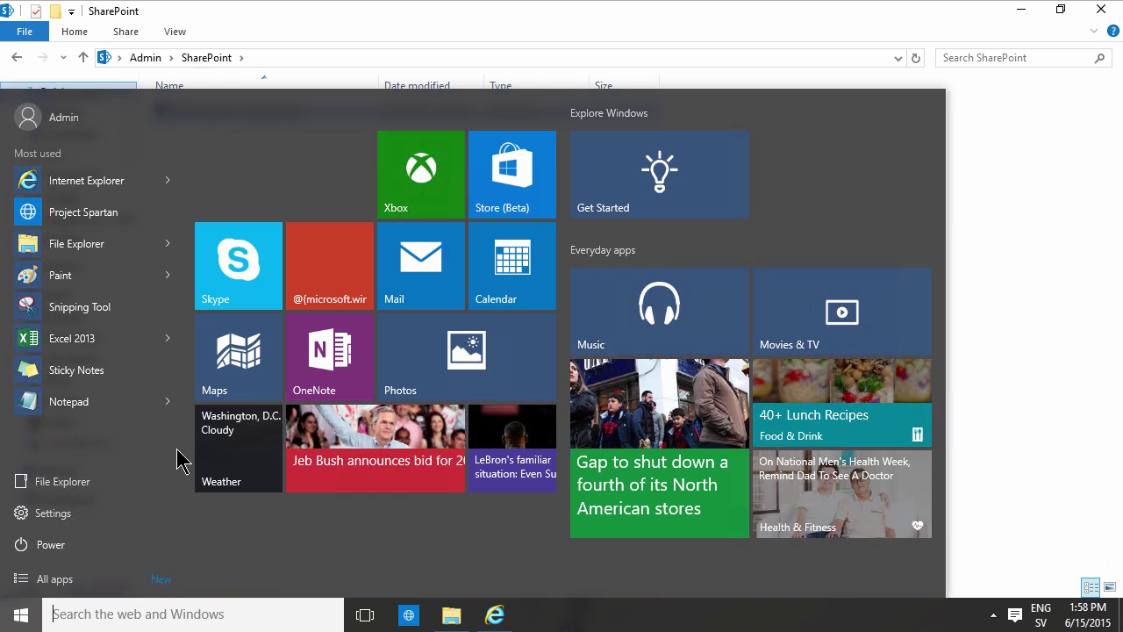
pyautogui.click(95, 344)
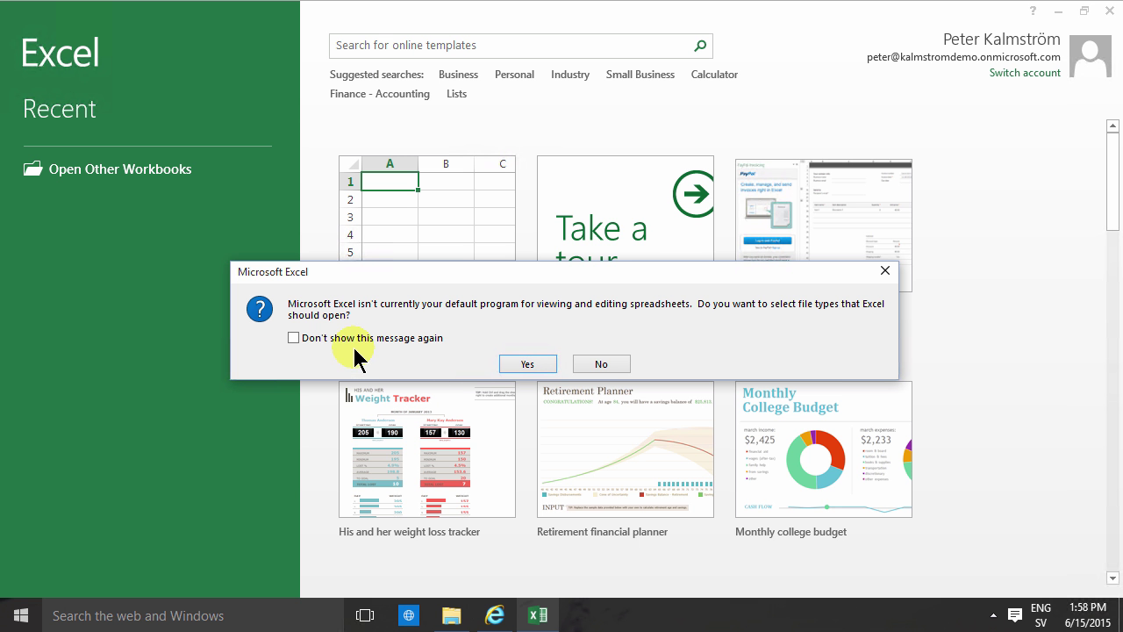
pyautogui.click(342, 342)
pyautogui.click(540, 361)
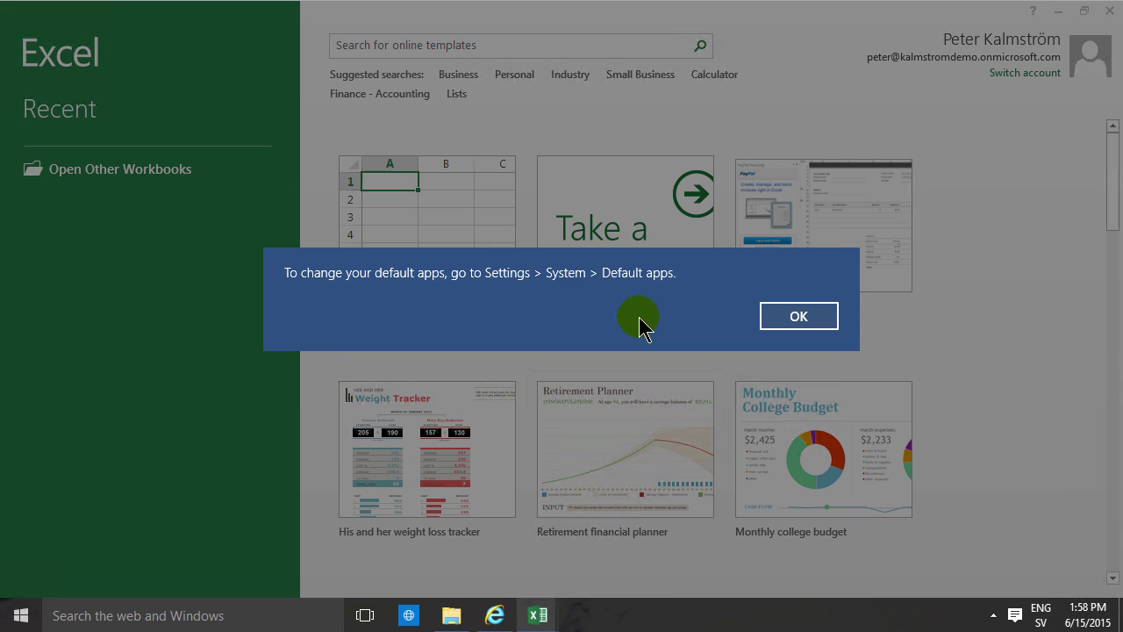
pyautogui.click(760, 318)
# Create a blank workbook and choose Save As to a location on this Computer.
pyautogui.click(425, 238)
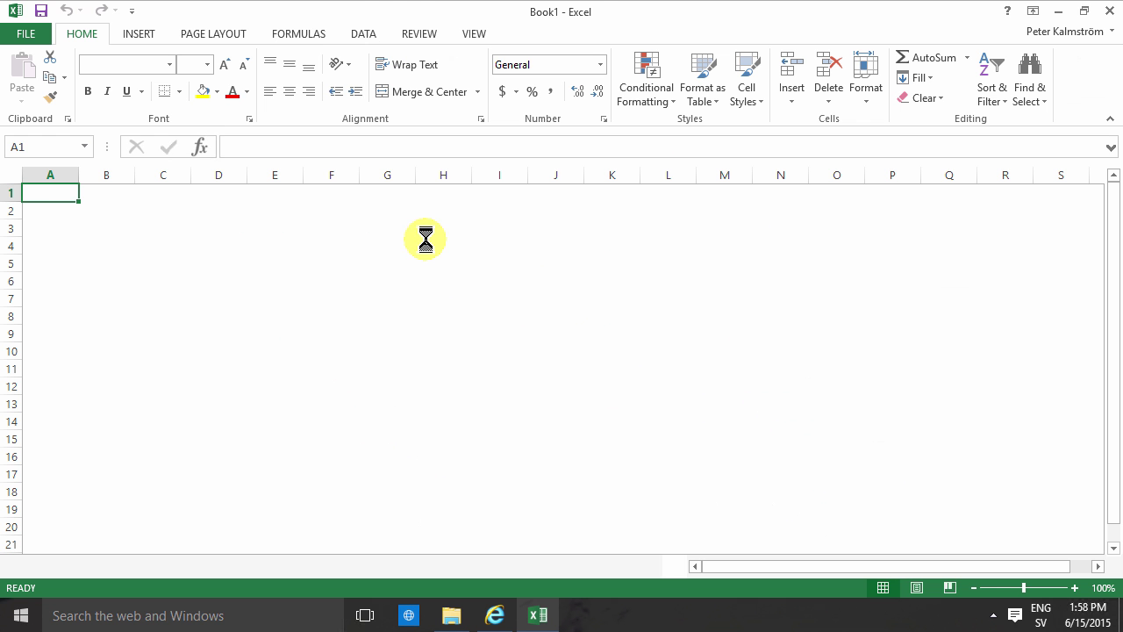
pyautogui.click(168, 263)
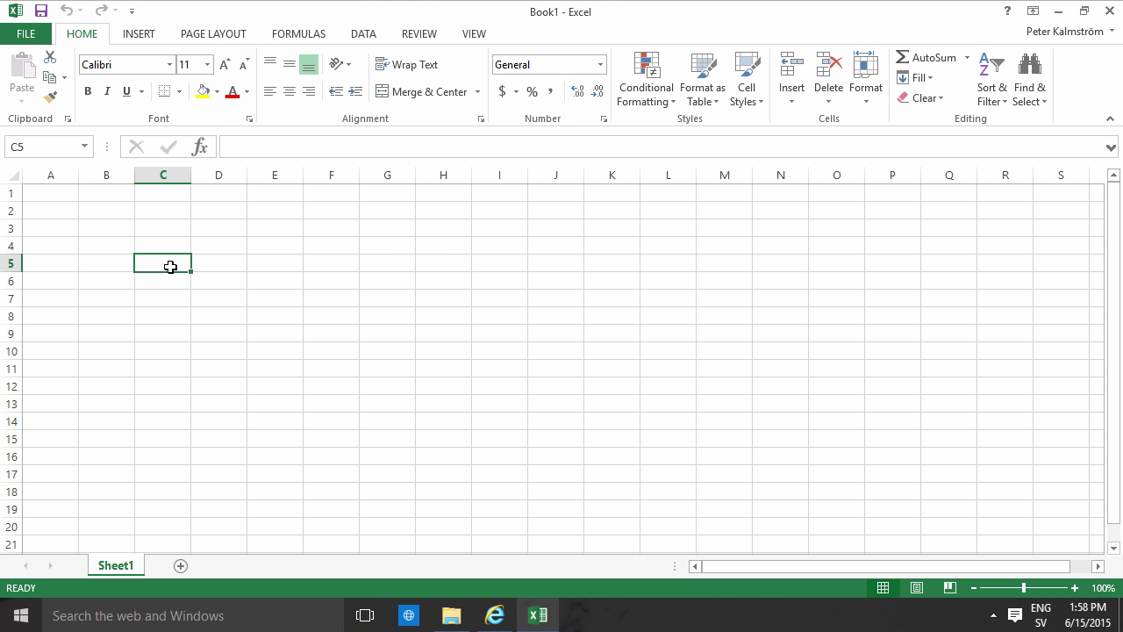
pyautogui.click(25, 34)
pyautogui.click(43, 210)
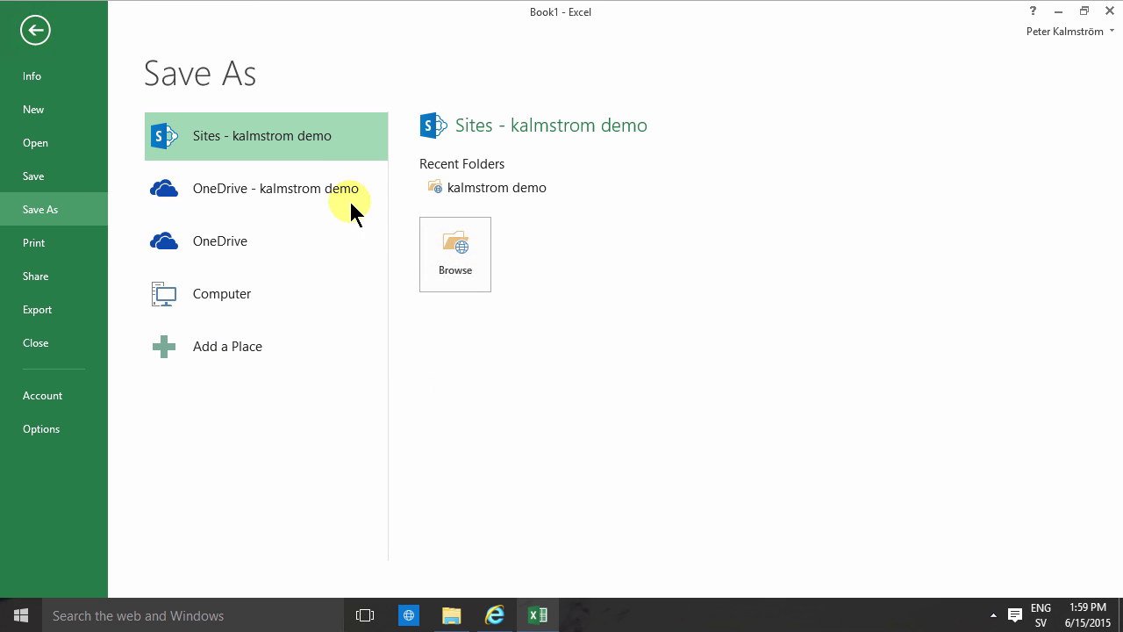
pyautogui.click(351, 293)
# Save the workbook as 'Long term plan 2' in the pinned 2016 Kick Off folder.
pyautogui.click(457, 345)
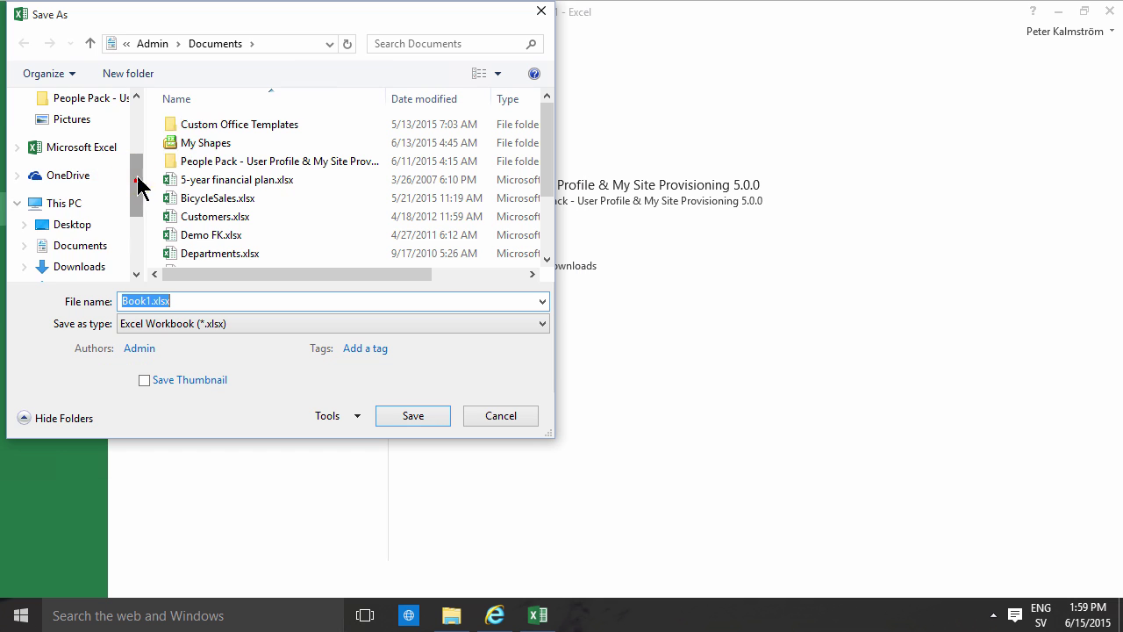
pyautogui.moveTo(135, 180); pyautogui.dragTo(136, 149)
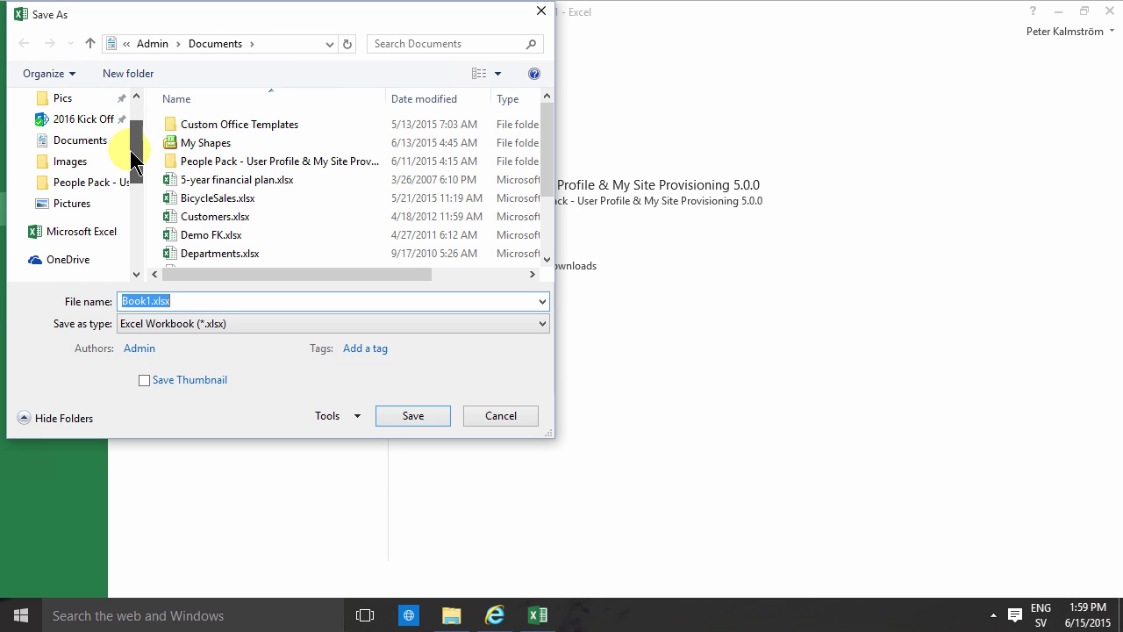
pyautogui.click(84, 123)
pyautogui.click(145, 301)
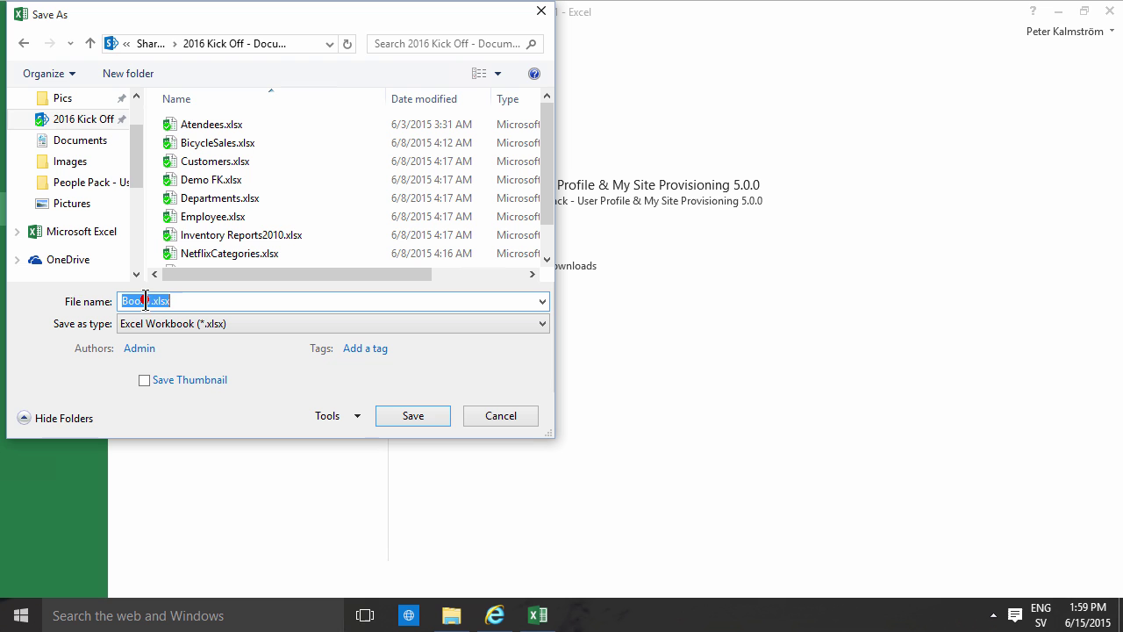
pyautogui.click(71, 303)
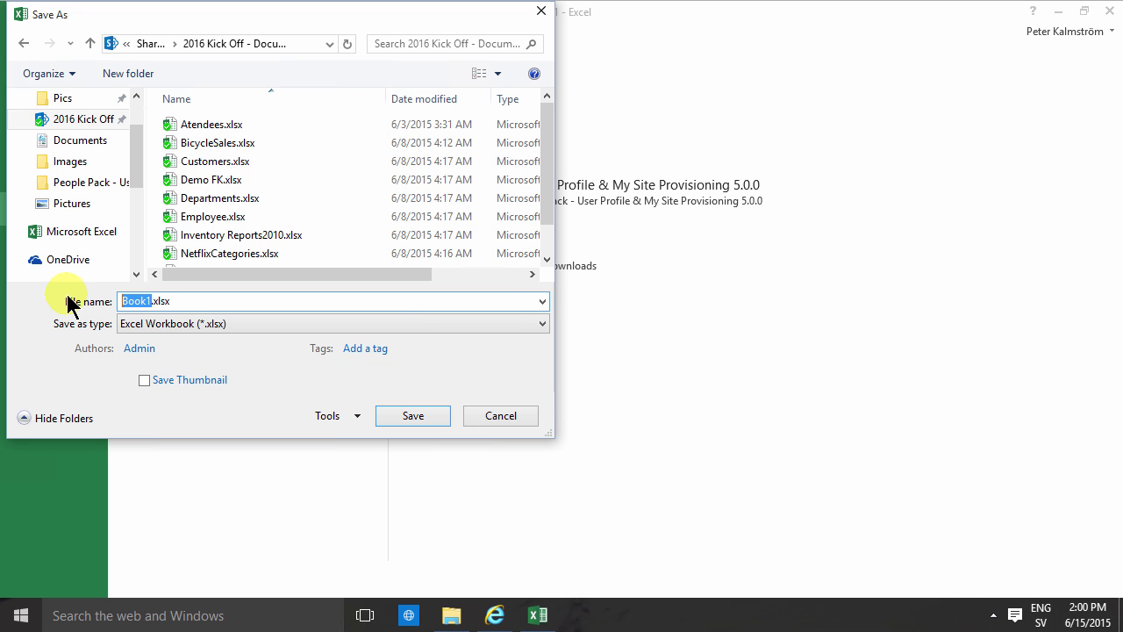
pyautogui.write('Long term plan 2')
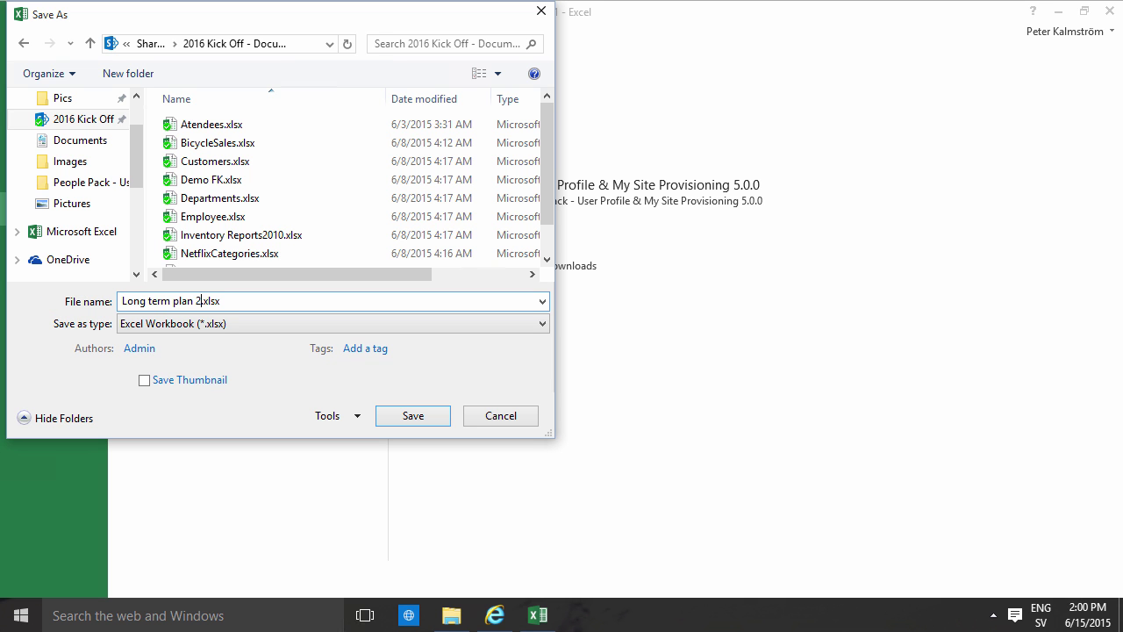
pyautogui.click(407, 421)
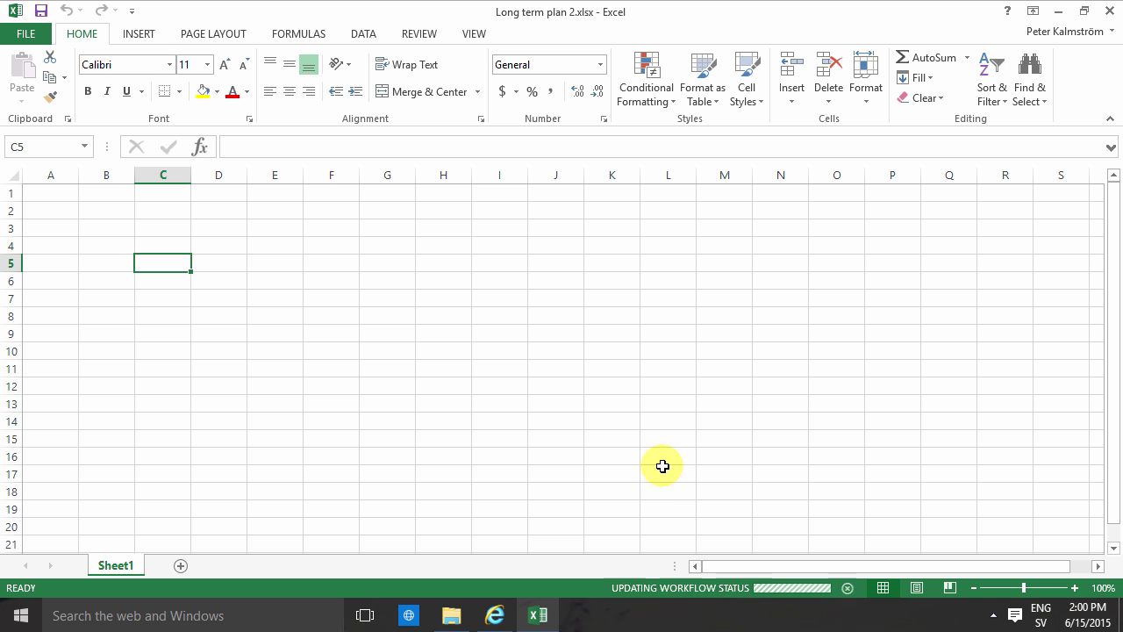
pyautogui.moveTo(538, 614)
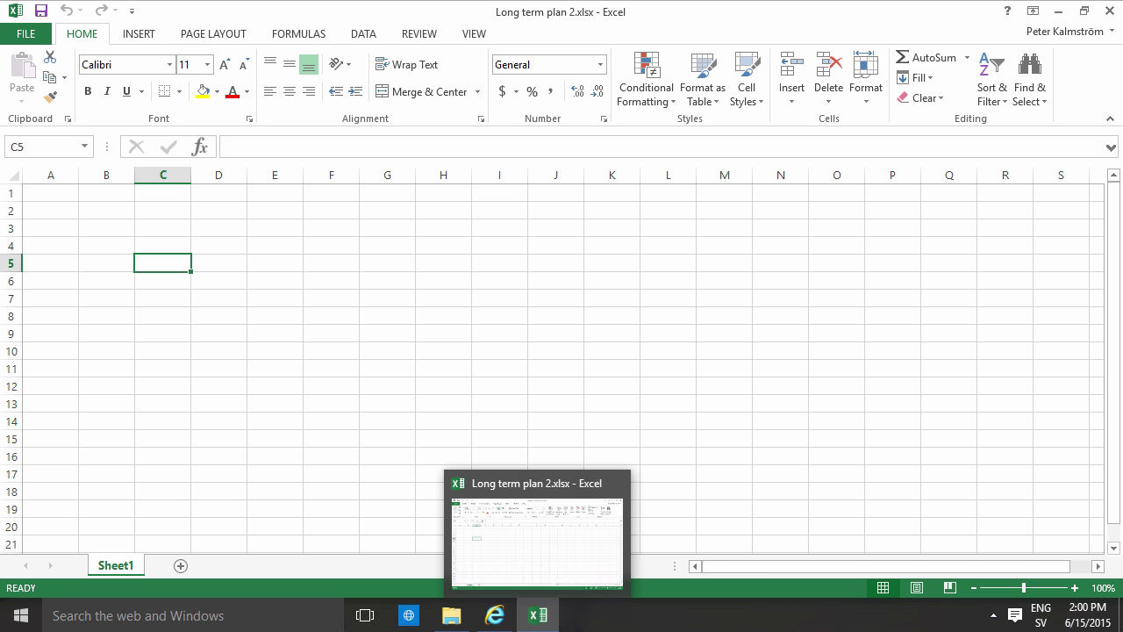